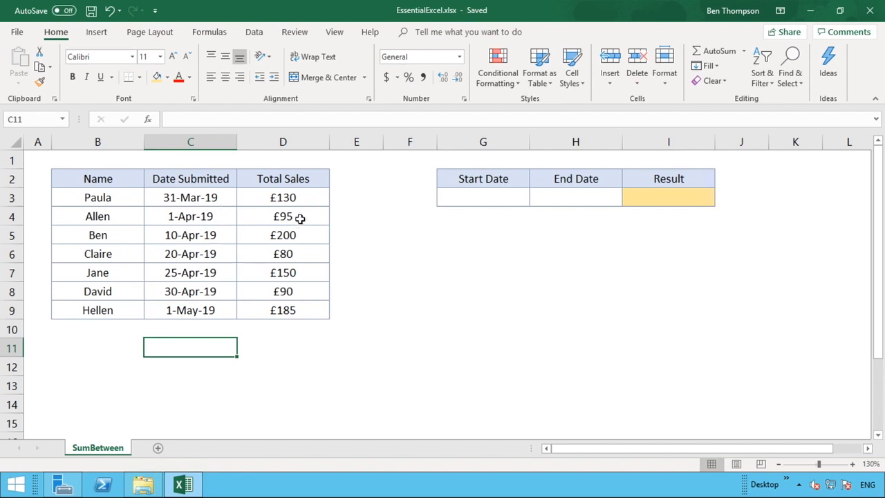
{"action": "left_click_drag", "start_coordinate": [300, 222], "coordinate": [303, 255]}
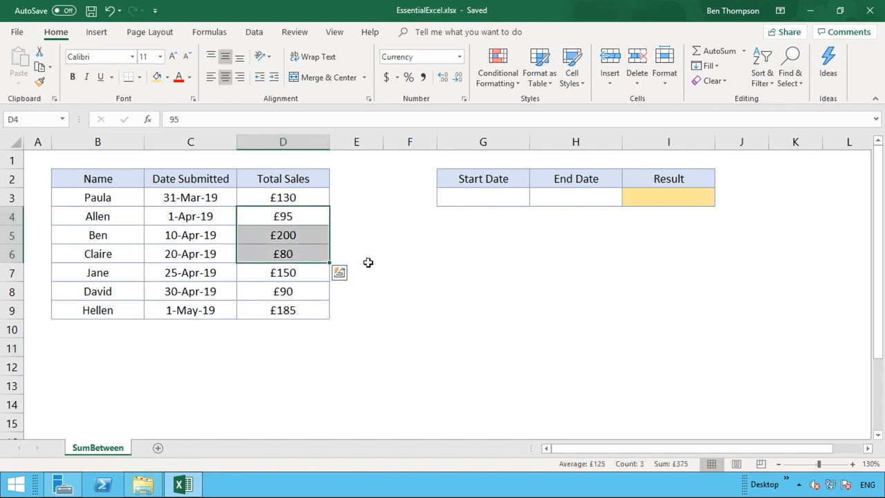
{"action": "left_click", "coordinate": [368, 263]}
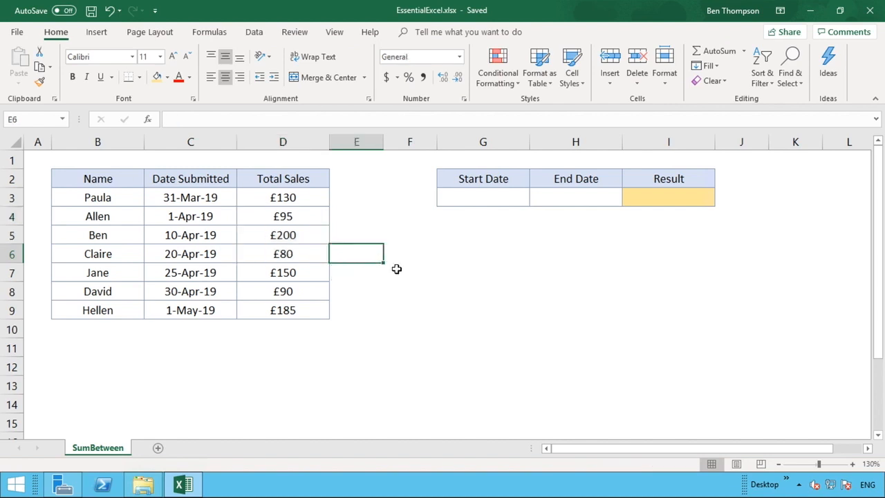
{"action": "left_click", "coordinate": [207, 144]}
{"action": "left_click", "coordinate": [206, 197]}
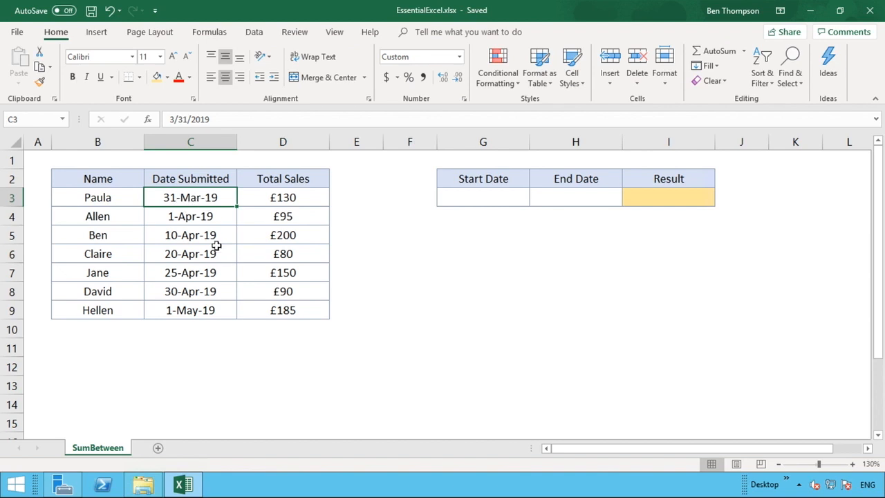
{"action": "left_click", "coordinate": [207, 316]}
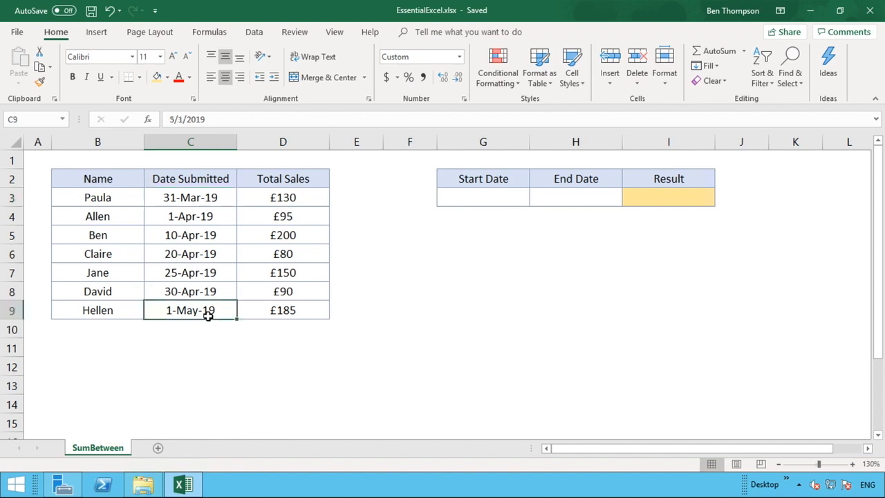
- Enter 10 apr 19 as the Start Date in cell G3
{"action": "left_click", "coordinate": [492, 198]}
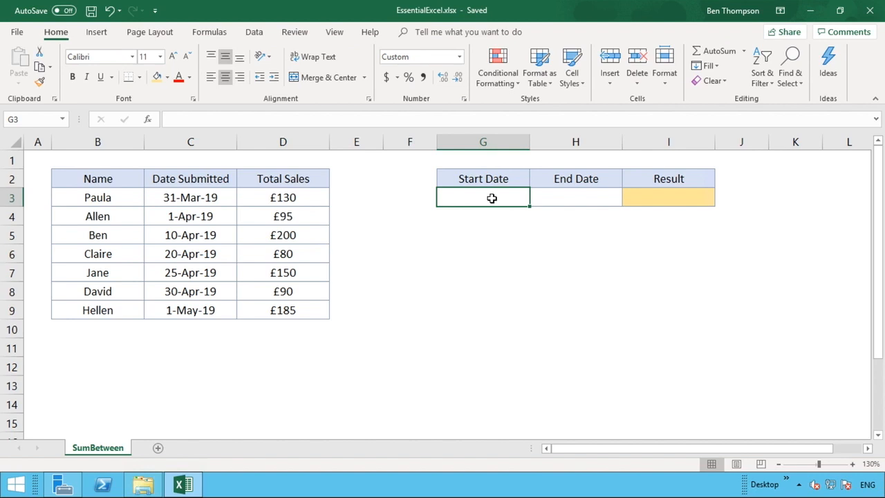
{"action": "type", "text": "10 apr"}
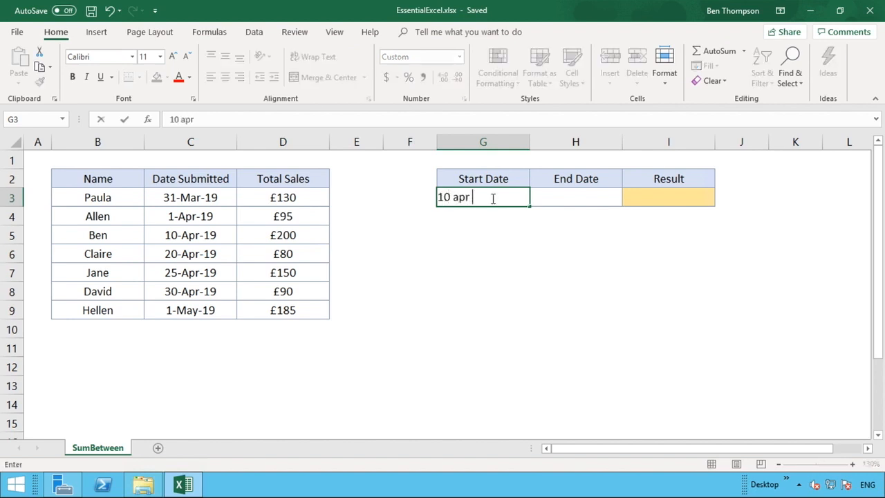
{"action": "type", "text": " 2"}
{"action": "key", "text": "BackSpace"}
{"action": "type", "text": "19"}
{"action": "key", "text": "Return"}
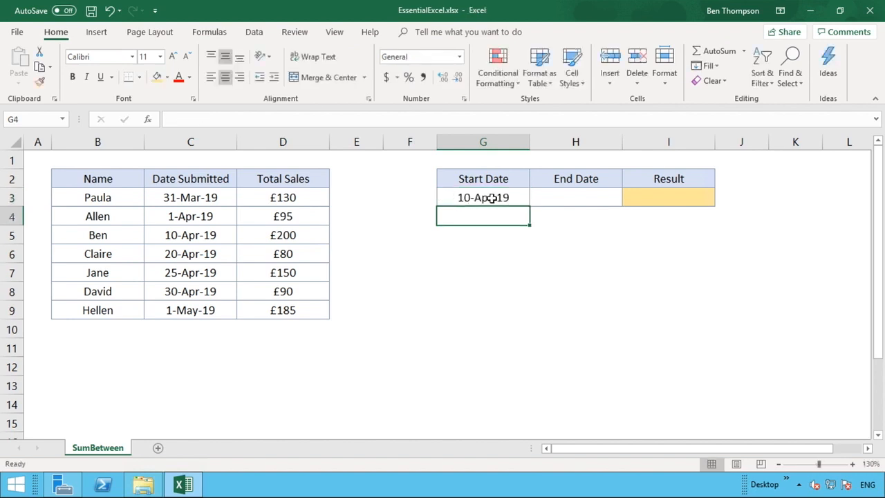
- Enter 25 apr 19 as the End Date in cell H3
{"action": "key", "text": "Right"}
{"action": "key", "text": "Up"}
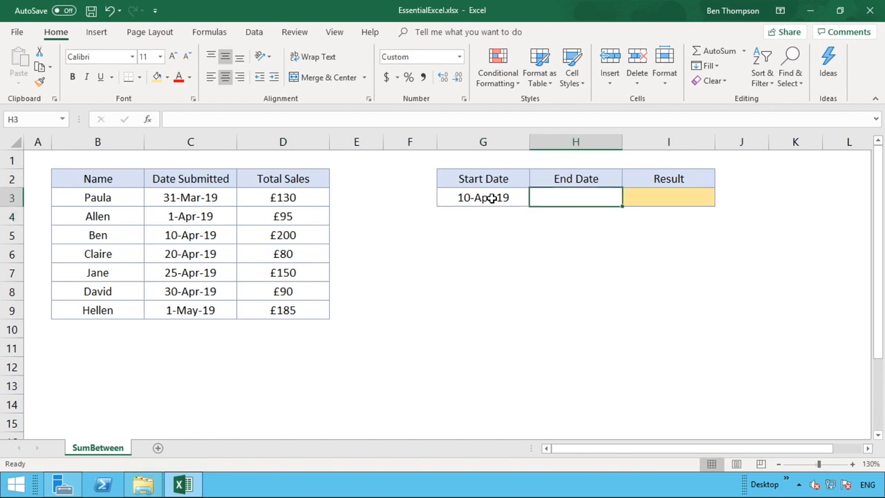
{"action": "type", "text": "25"}
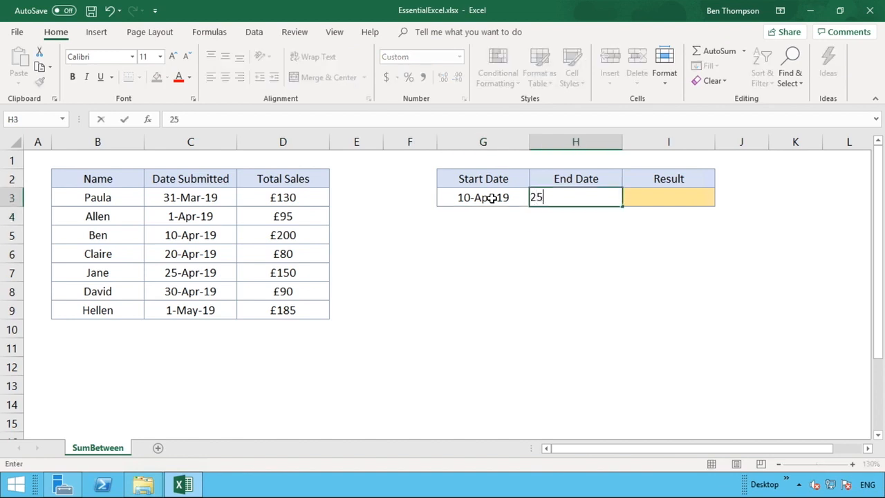
{"action": "type", "text": " apr 19"}
{"action": "key", "text": "Return"}
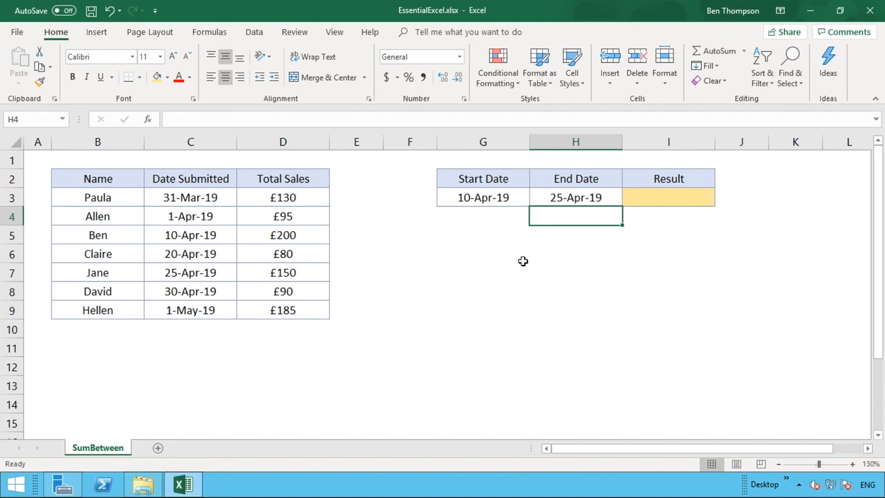
- Begin a SUMIFS formula in the Result cell I3 with the Total Sales column D:D as the sum range
{"action": "left_click", "coordinate": [668, 201]}
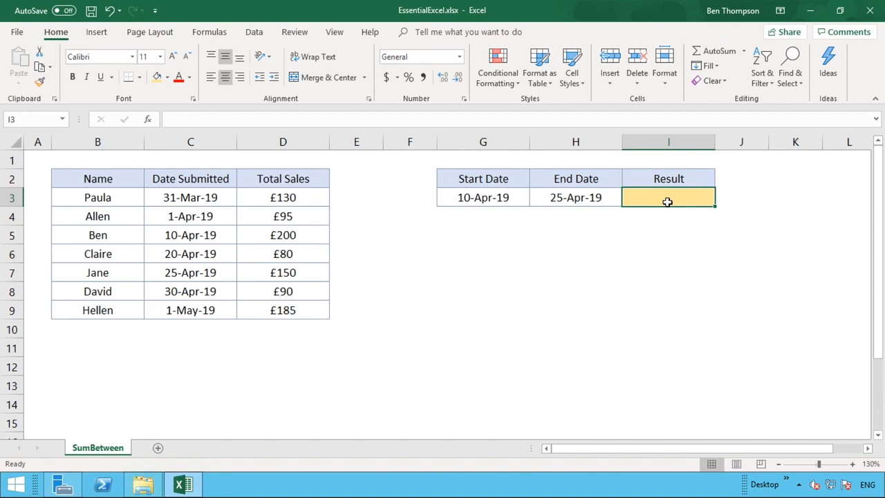
{"action": "type", "text": "="}
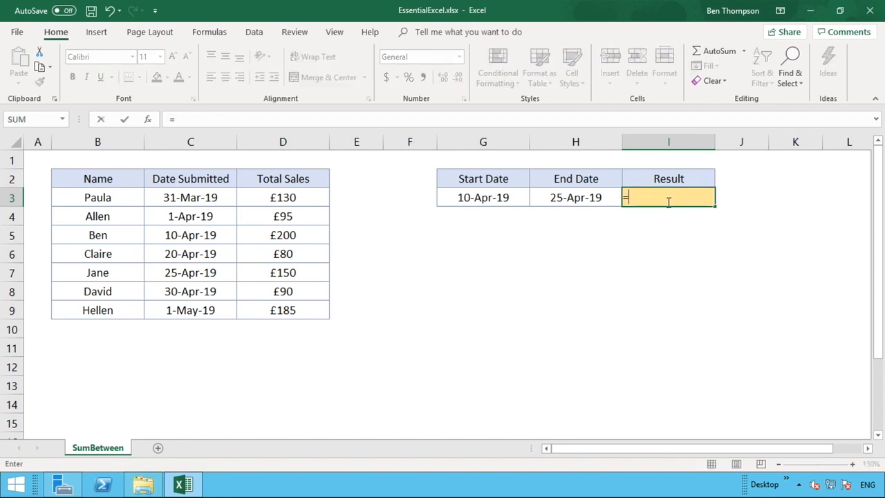
{"action": "type", "text": "SUMIF"}
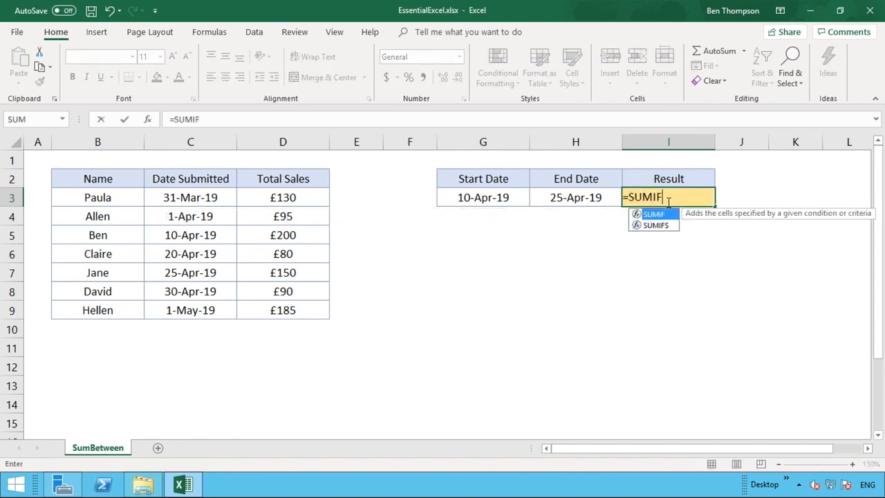
{"action": "type", "text": "("}
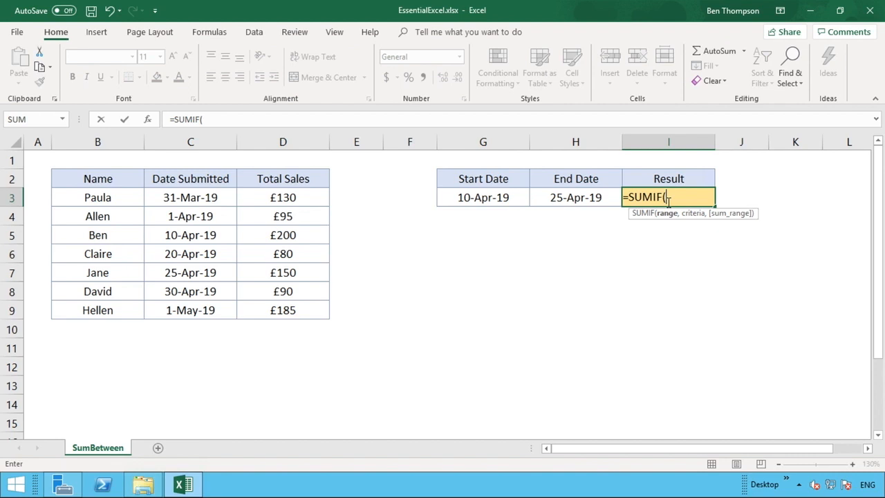
{"action": "key", "text": "BackSpace"}
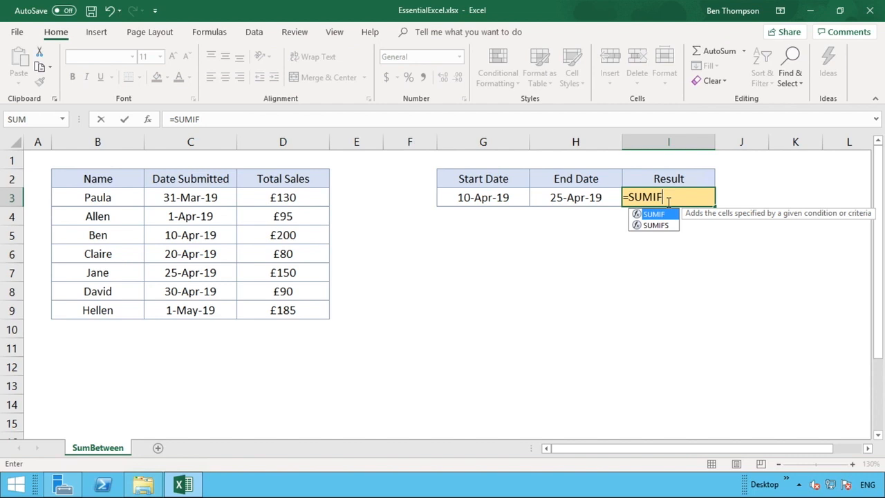
{"action": "type", "text": "S"}
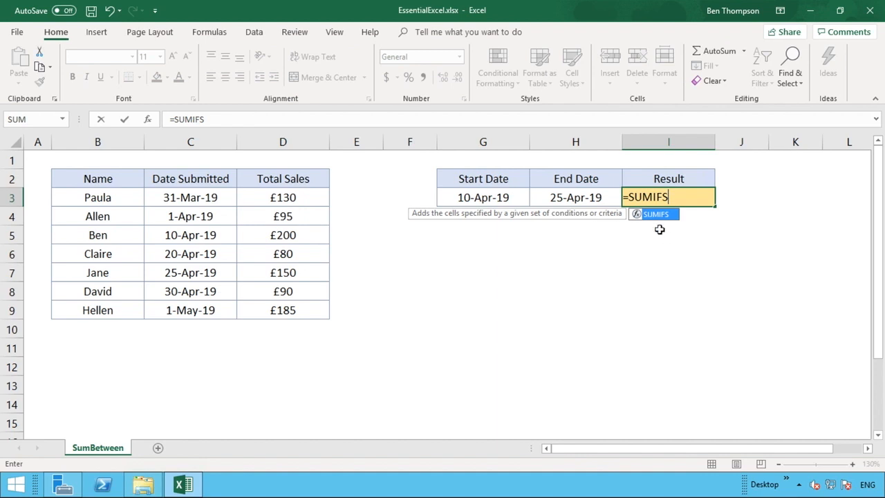
{"action": "type", "text": "("}
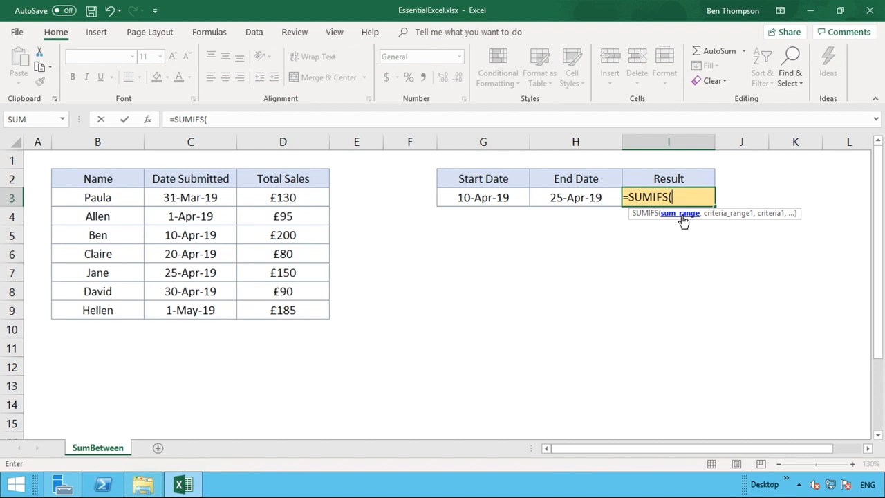
{"action": "left_click", "coordinate": [311, 142]}
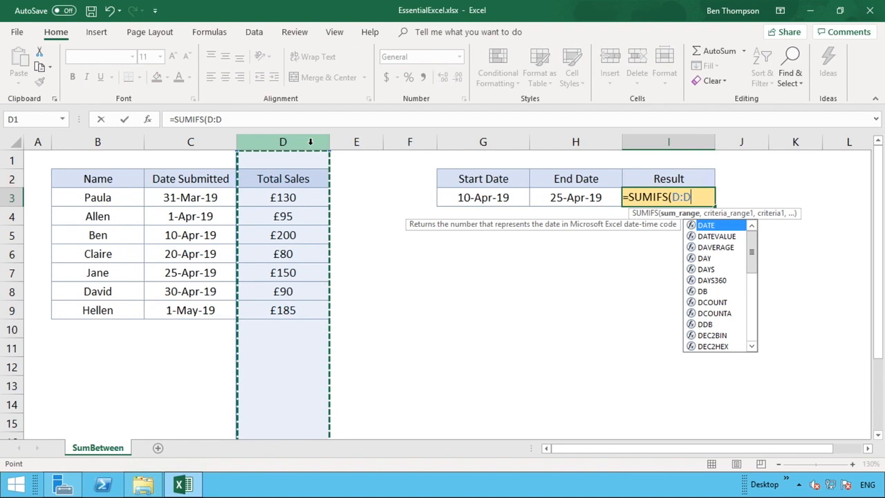
{"action": "type", "text": ","}
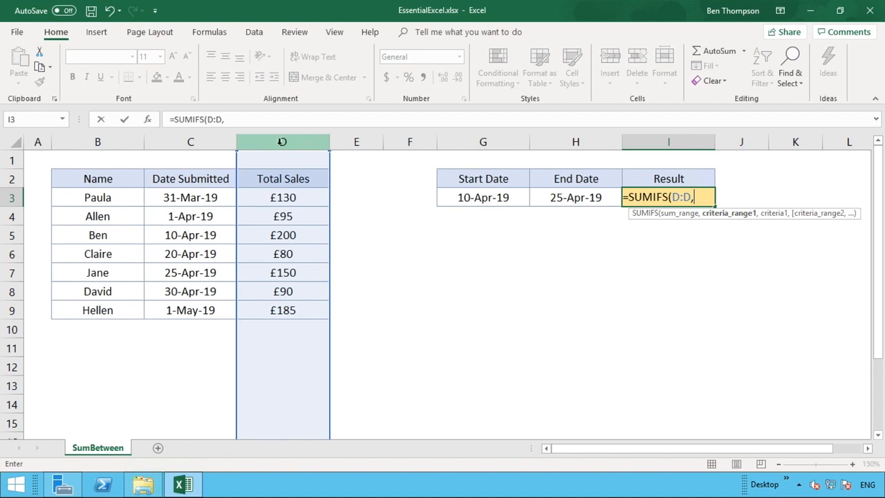
- Add the first SUMIFS condition: criteria range C:C (Date Submitted) with the criterion ">="&G3
{"action": "left_click", "coordinate": [208, 142]}
{"action": "left_click", "coordinate": [208, 142]}
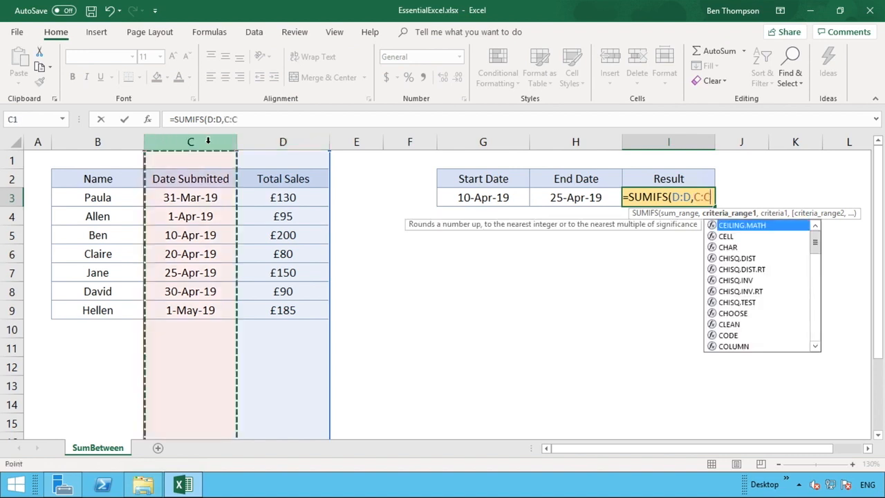
{"action": "type", "text": ","}
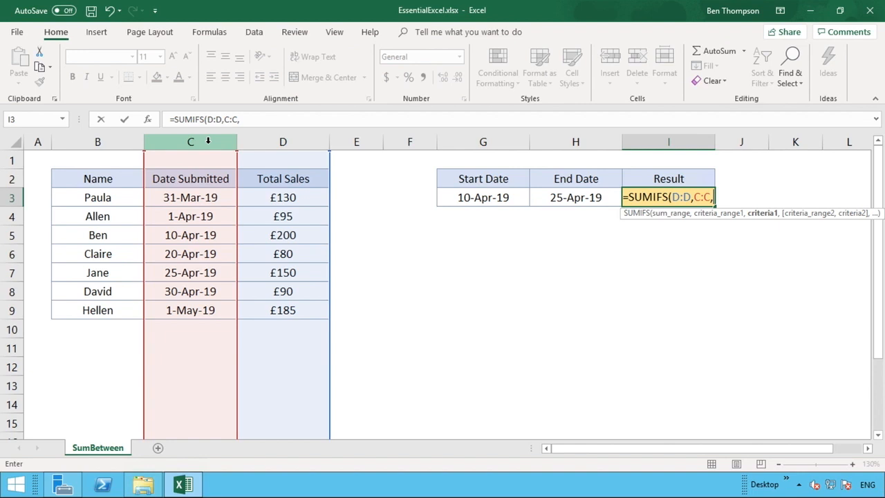
{"action": "type", "text": "\""}
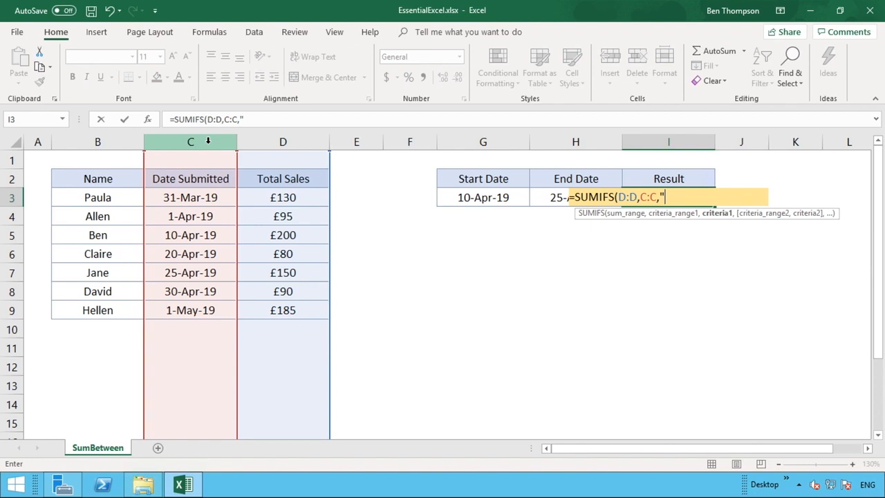
{"action": "type", "text": ">=@"}
{"action": "key", "text": "BackSpace"}
{"action": "type", "text": "\""}
{"action": "type", "text": "&"}
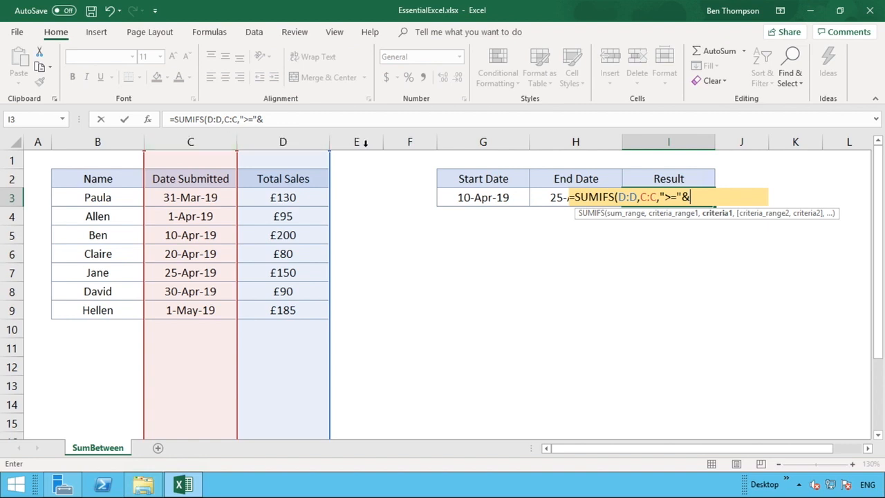
{"action": "left_click", "coordinate": [460, 197]}
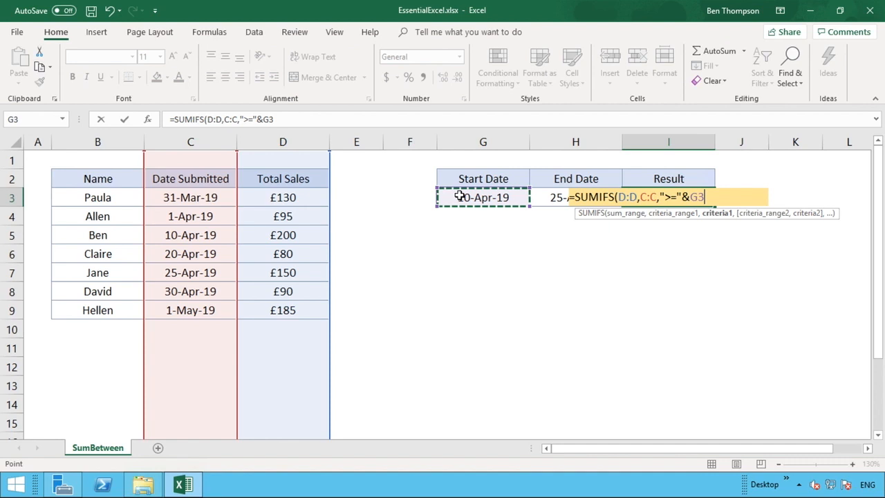
{"action": "type", "text": ","}
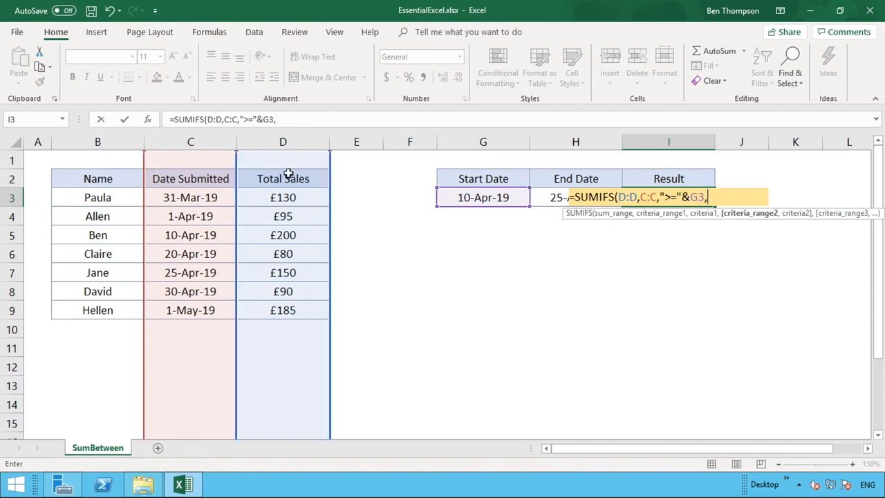
- Add the second SUMIFS condition, range C:C with criterion "<="&H3, and complete the formula
{"action": "left_click", "coordinate": [201, 137]}
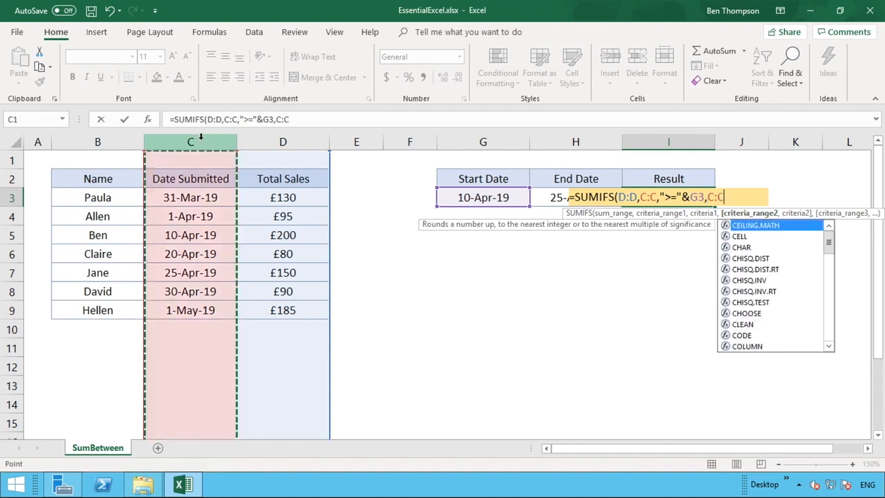
{"action": "type", "text": ","}
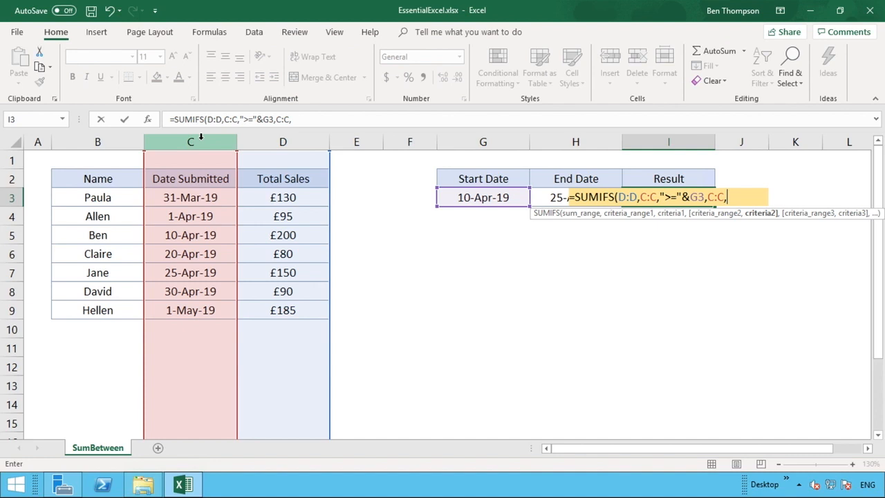
{"action": "type", "text": "\"<"}
{"action": "type", "text": "=\"&"}
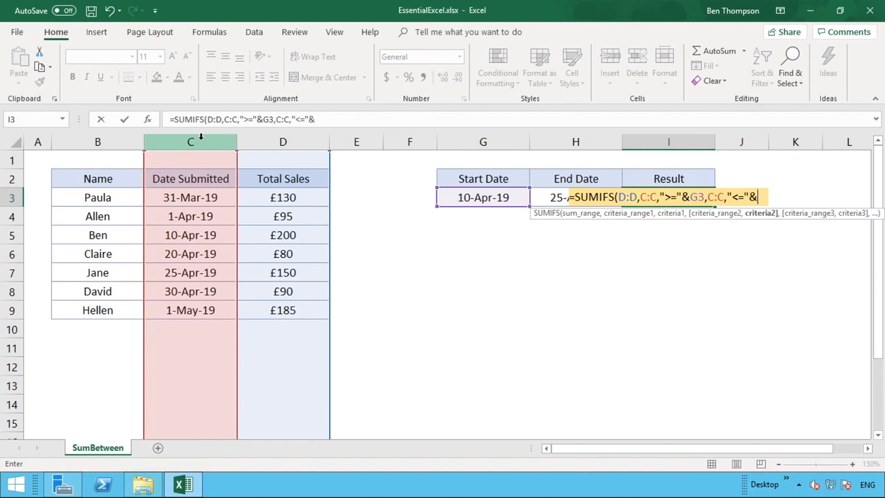
{"action": "left_click", "coordinate": [540, 199]}
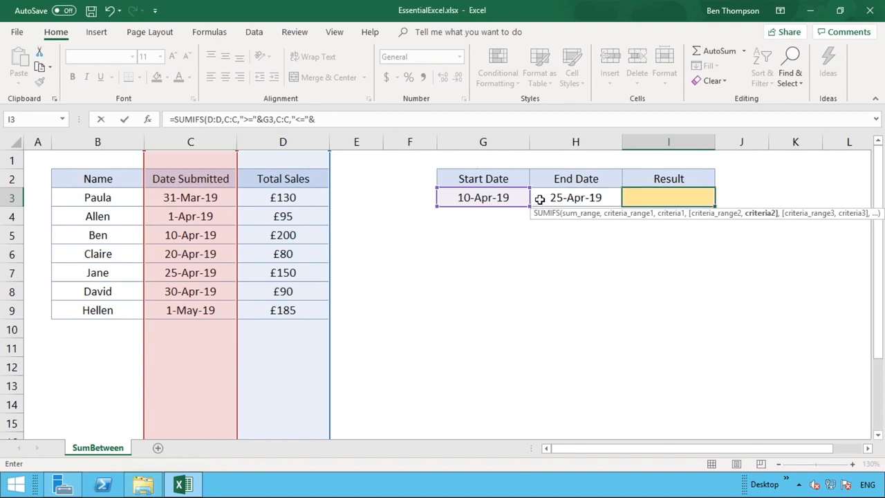
{"action": "left_click", "coordinate": [412, 123]}
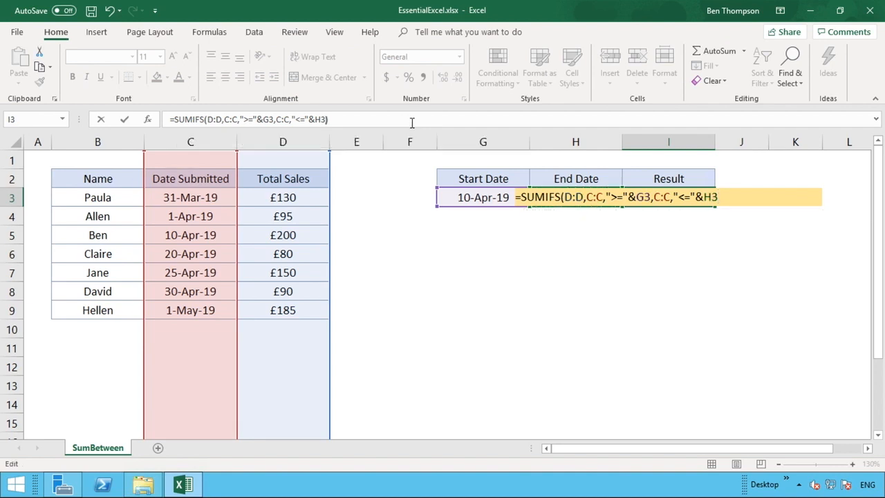
{"action": "type", "text": ")"}
{"action": "key", "text": "Return"}
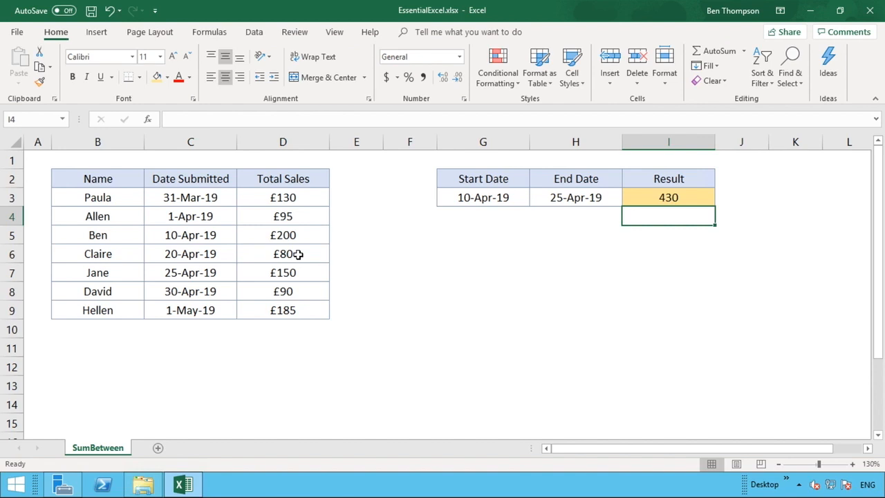
- Copy the currency format from Total Sales cell D3 to Result cell I3 with Format Painter
{"action": "left_click", "coordinate": [640, 201]}
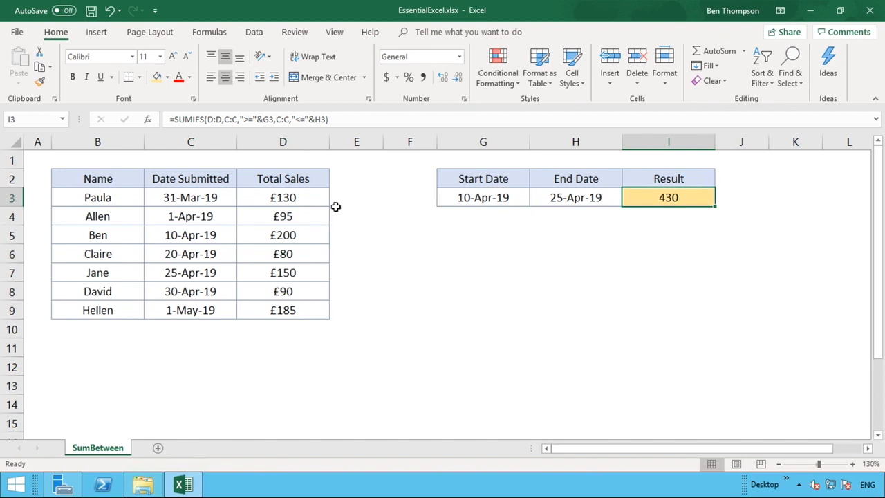
{"action": "left_click", "coordinate": [304, 198]}
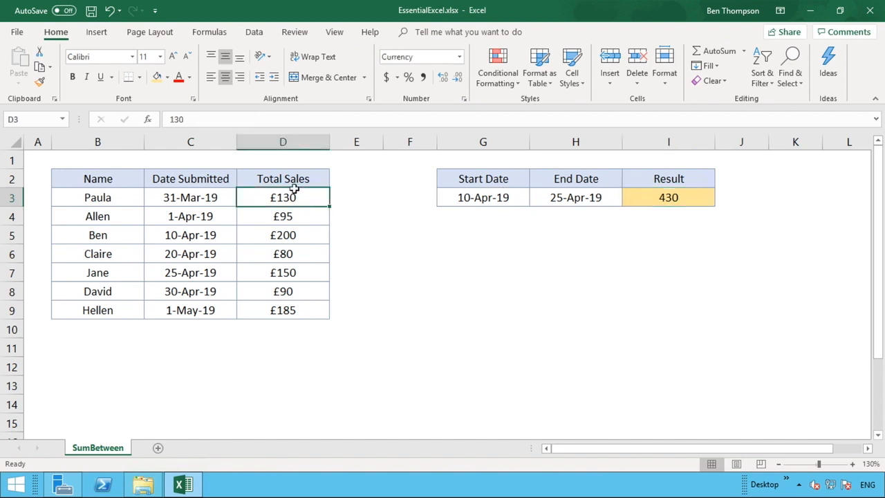
{"action": "left_click", "coordinate": [41, 83]}
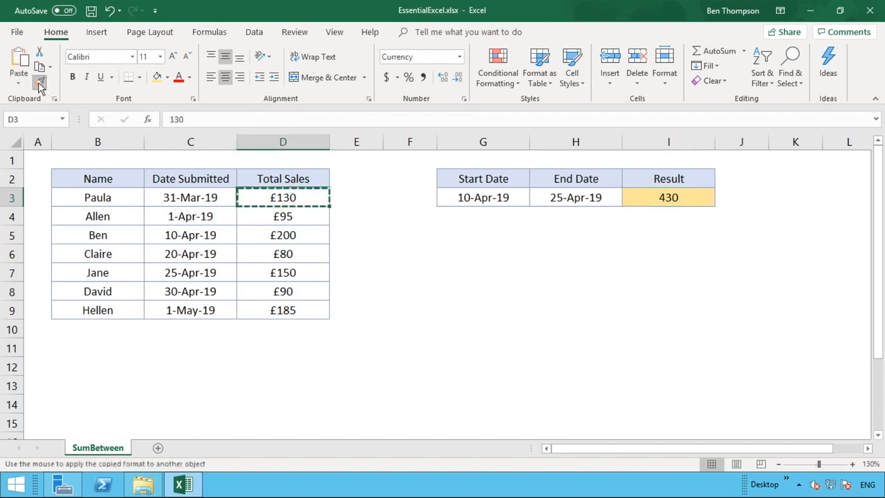
{"action": "left_click", "coordinate": [667, 198]}
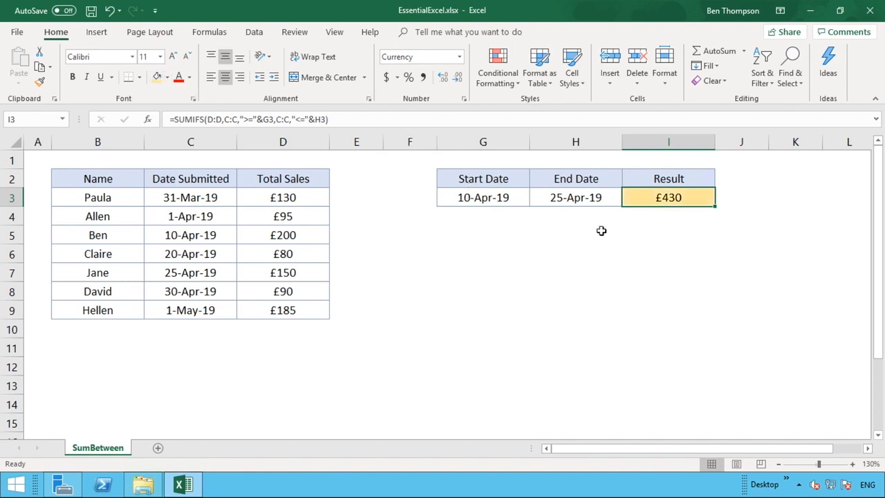
- Enter 1 apr 19 as the Start Date in cell G3 to test the SUMIFS result
{"action": "left_click", "coordinate": [657, 227]}
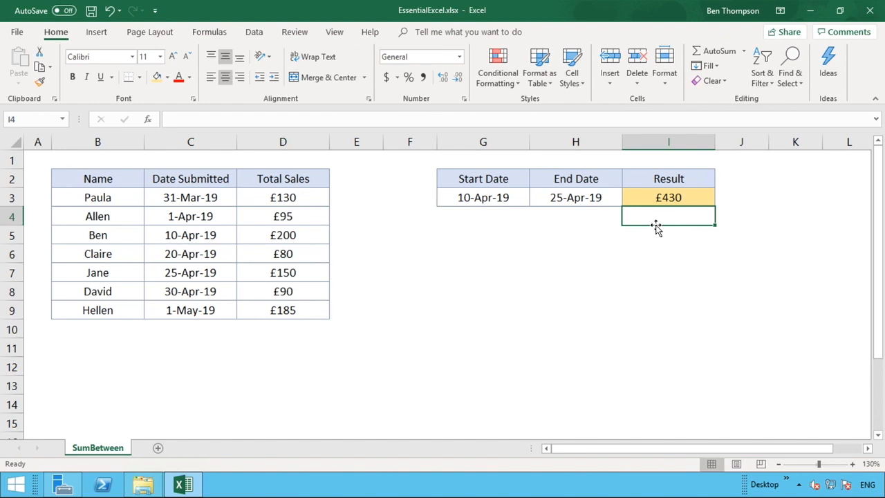
{"action": "left_click", "coordinate": [496, 202]}
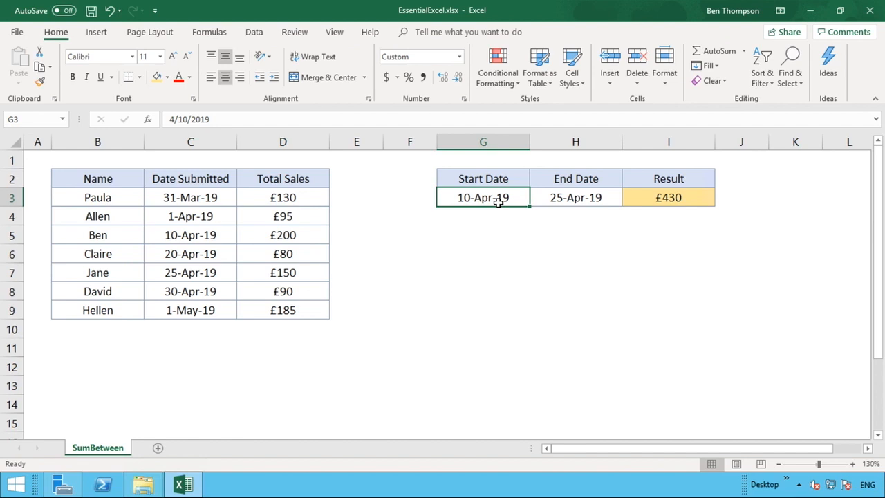
{"action": "type", "text": "1"}
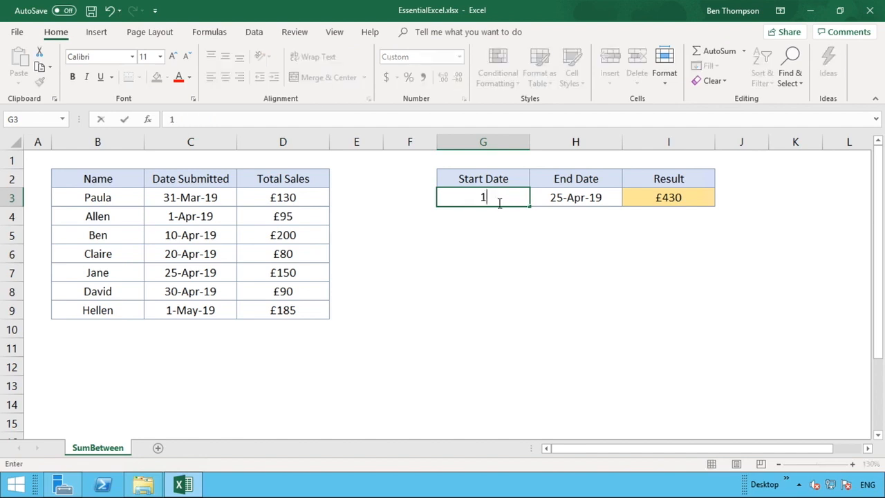
{"action": "type", "text": " apr 19"}
{"action": "key", "text": "ctrl+Return"}
{"action": "key", "text": "Tab"}
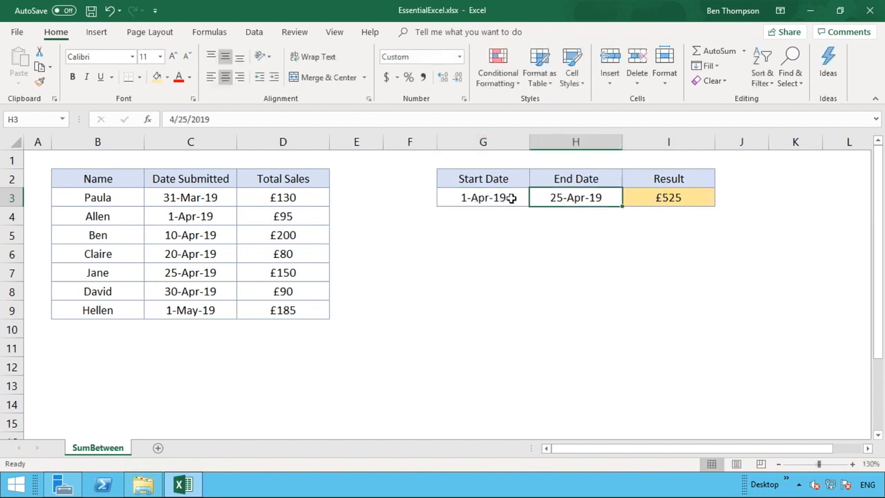
- Edit the Start Date in cell G3 to 4/10/2019
{"action": "left_click", "coordinate": [220, 217]}
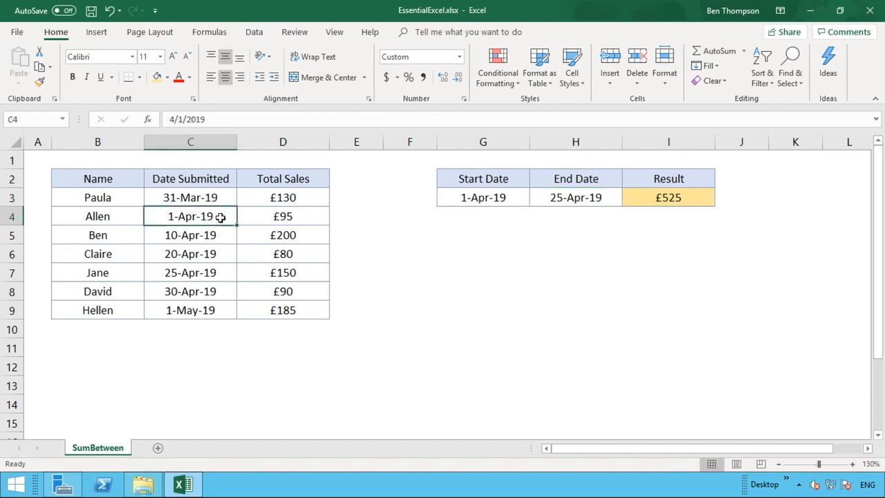
{"action": "left_click", "coordinate": [279, 219]}
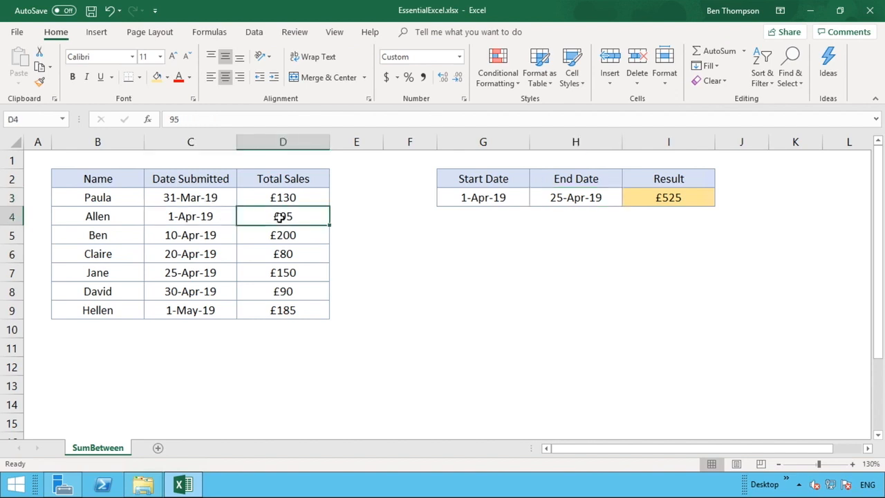
{"action": "left_click", "coordinate": [462, 197]}
{"action": "left_click", "coordinate": [183, 121]}
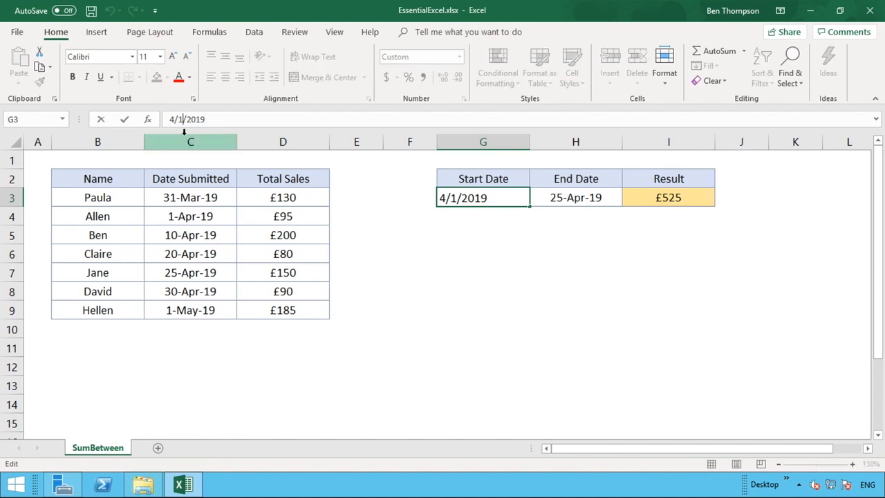
{"action": "type", "text": "0"}
{"action": "key", "text": "Return"}
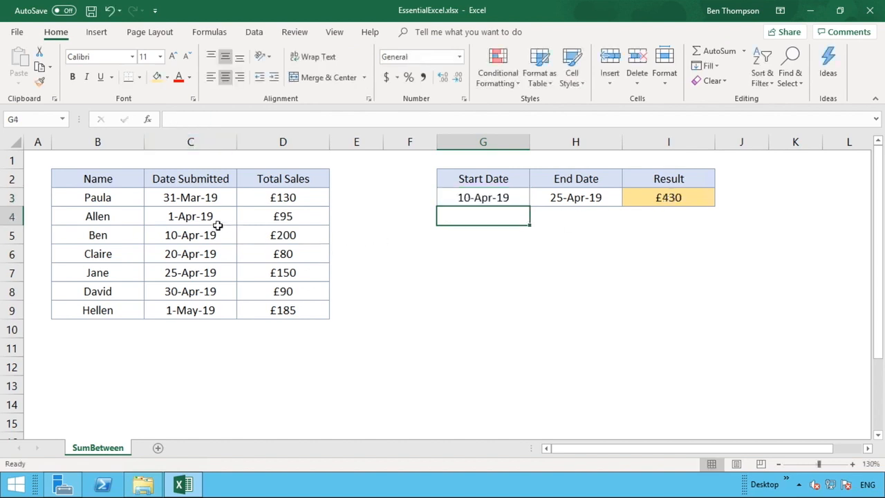
- Change the day of the Start Date in cell G3 so the date is 4/1/2019
{"action": "left_click", "coordinate": [308, 219]}
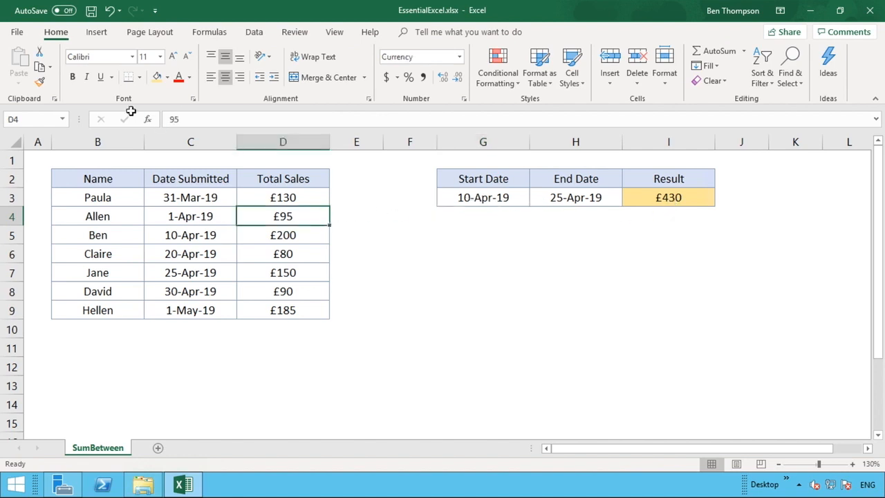
{"action": "left_click", "coordinate": [498, 198]}
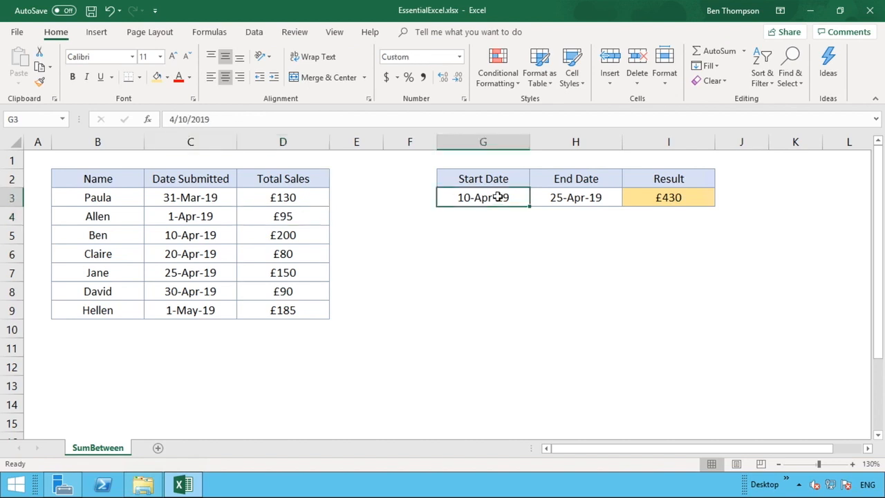
{"action": "left_click", "coordinate": [187, 120]}
{"action": "key", "text": "BackSpace"}
{"action": "key", "text": "Return"}
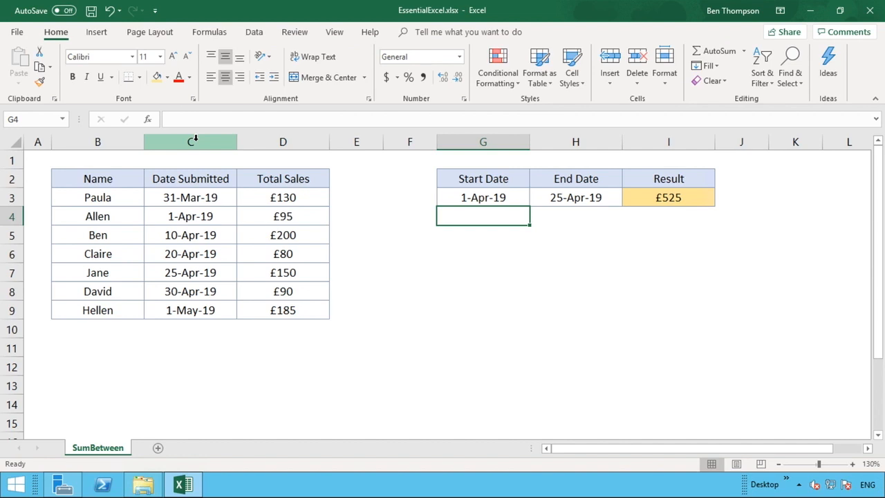
- Change the day of the End Date in cell H3 so the date is 4/30/2019
{"action": "left_click", "coordinate": [607, 201]}
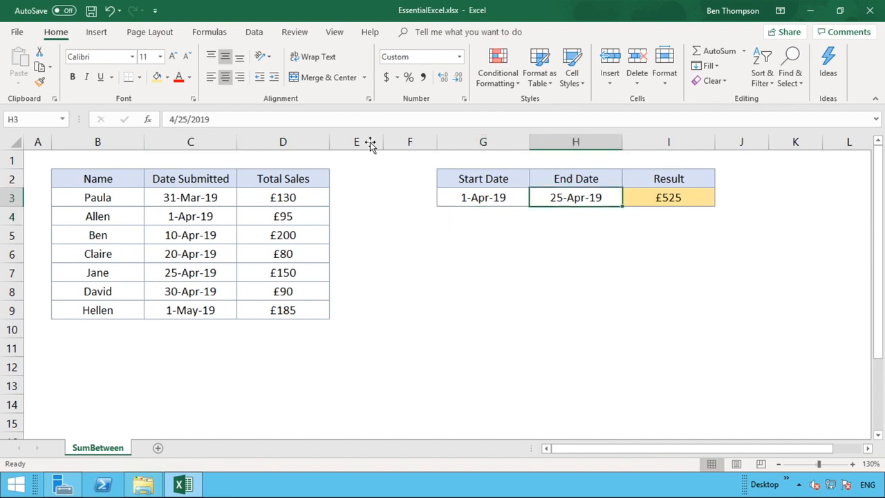
{"action": "left_click", "coordinate": [185, 119]}
{"action": "double_click", "coordinate": [186, 118]}
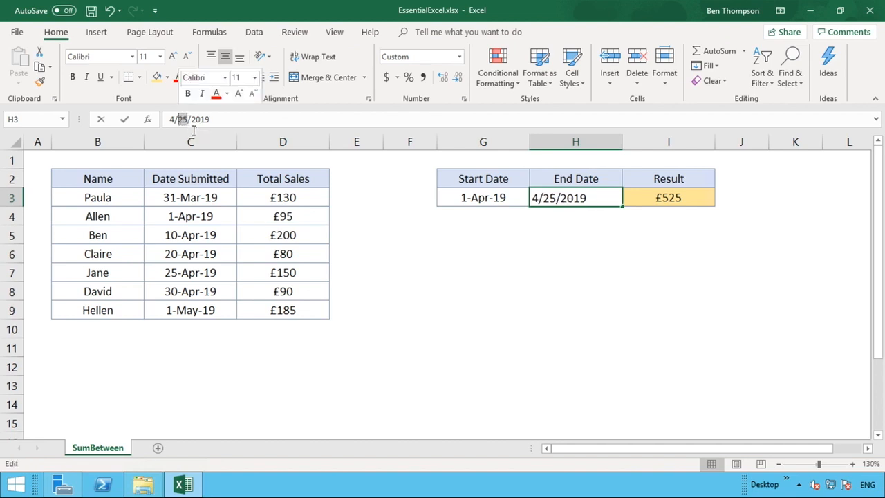
{"action": "type", "text": "30"}
{"action": "key", "text": "Return"}
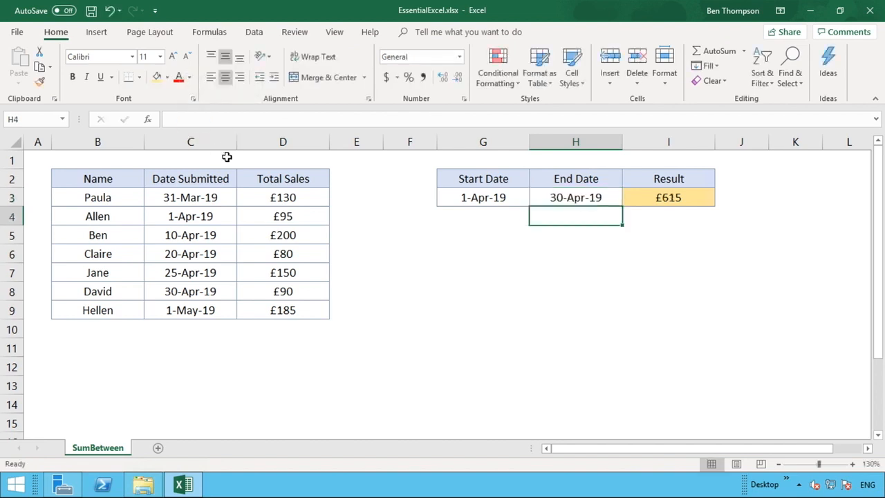
- Replace the Start Date in cell G3 with 1/1/2019
{"action": "left_click", "coordinate": [197, 200]}
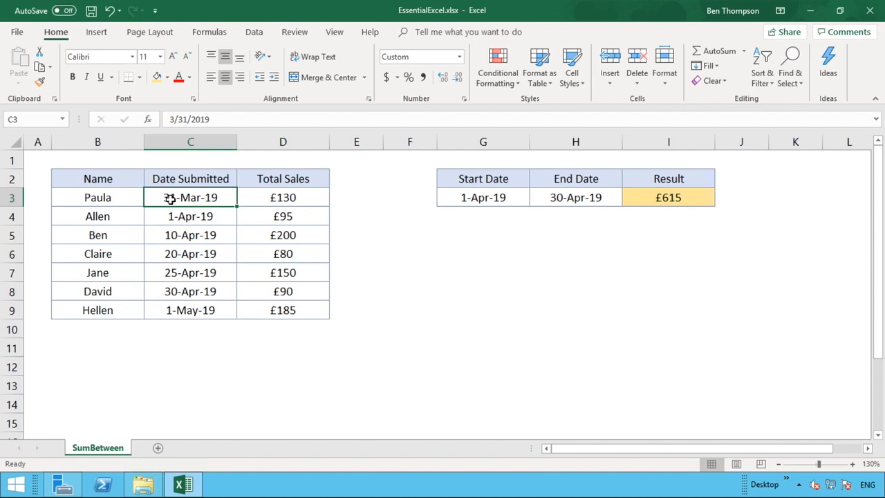
{"action": "left_click", "coordinate": [190, 311]}
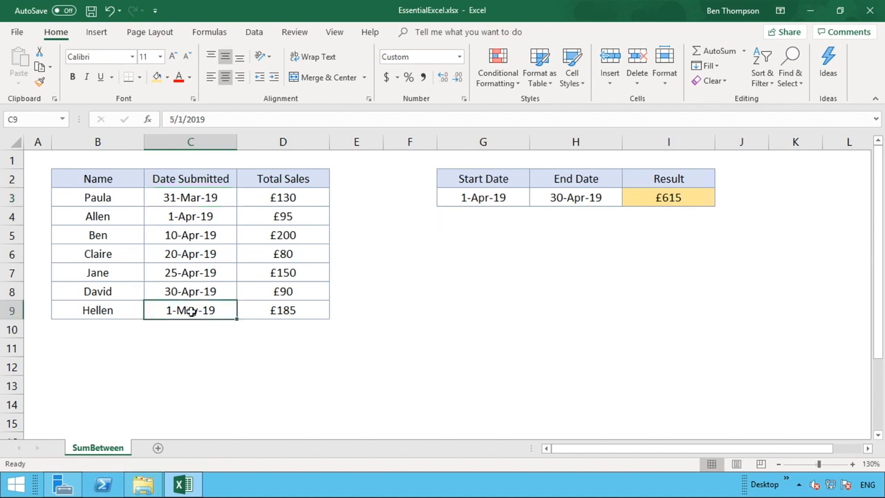
{"action": "left_click", "coordinate": [489, 198]}
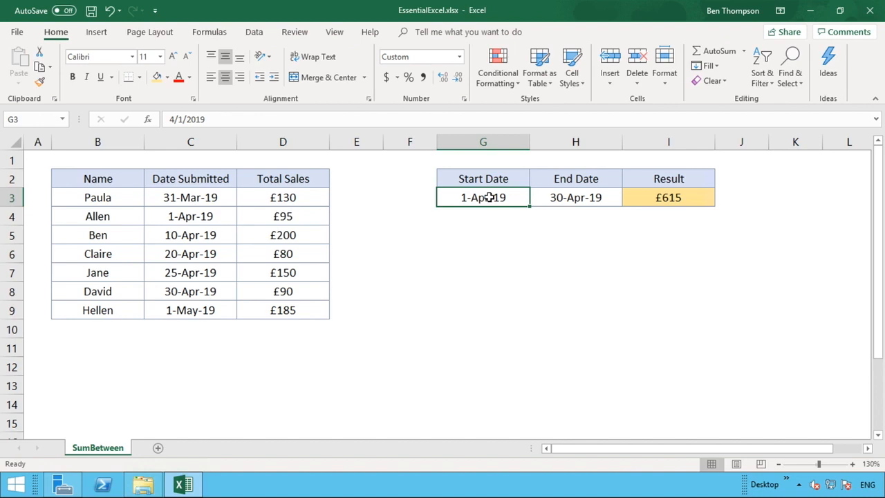
{"action": "type", "text": "1/"}
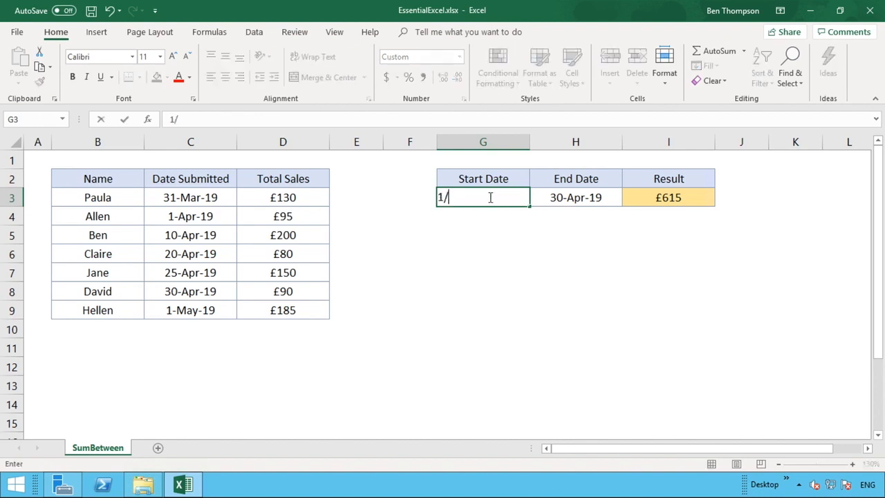
{"action": "type", "text": "1/2019"}
{"action": "key", "text": "Return"}
- Replace the End Date in cell H3 with 12/31/2019 so the range runs to the end of the year
{"action": "left_click", "coordinate": [585, 196]}
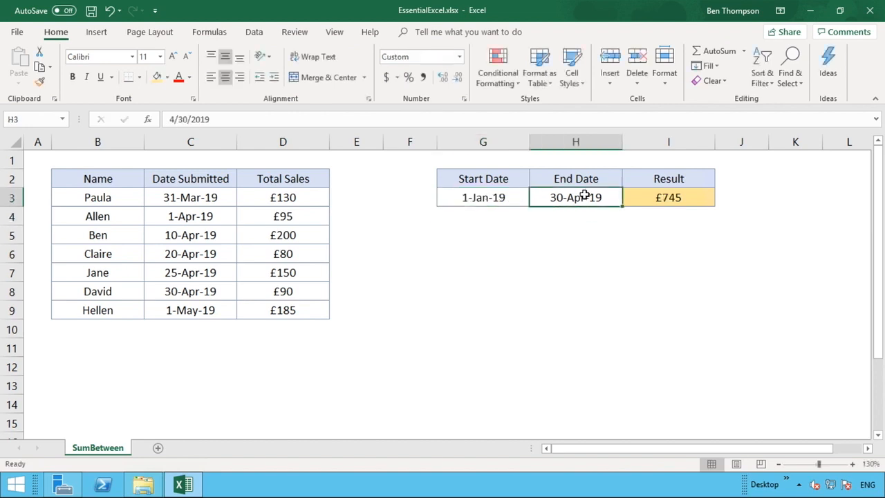
{"action": "double_click", "coordinate": [566, 197]}
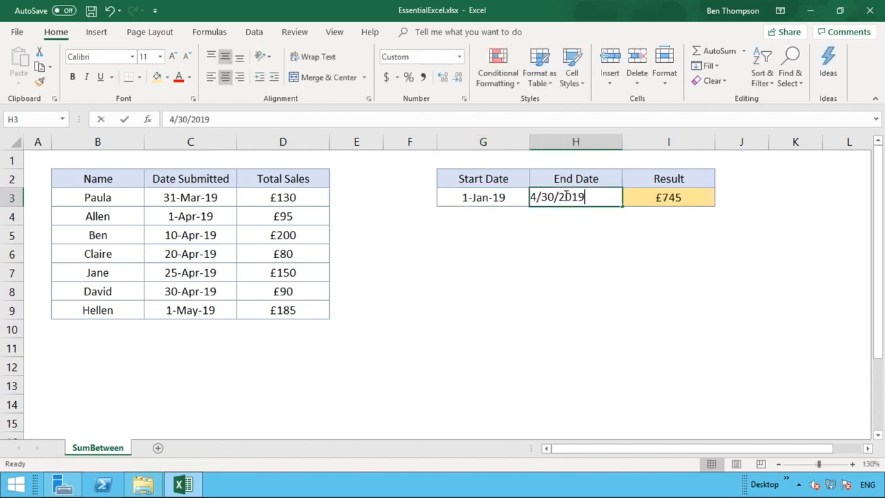
{"action": "key", "text": "BackSpace"}
{"action": "key", "text": "BackSpace"}
{"action": "key", "text": "BackSpace"}
{"action": "key", "text": "BackSpace"}
{"action": "key", "text": "BackSpace"}
{"action": "key", "text": "BackSpace"}
{"action": "key", "text": "BackSpace"}
{"action": "key", "text": "BackSpace"}
{"action": "key", "text": "BackSpace"}
{"action": "type", "text": "12/31/"}
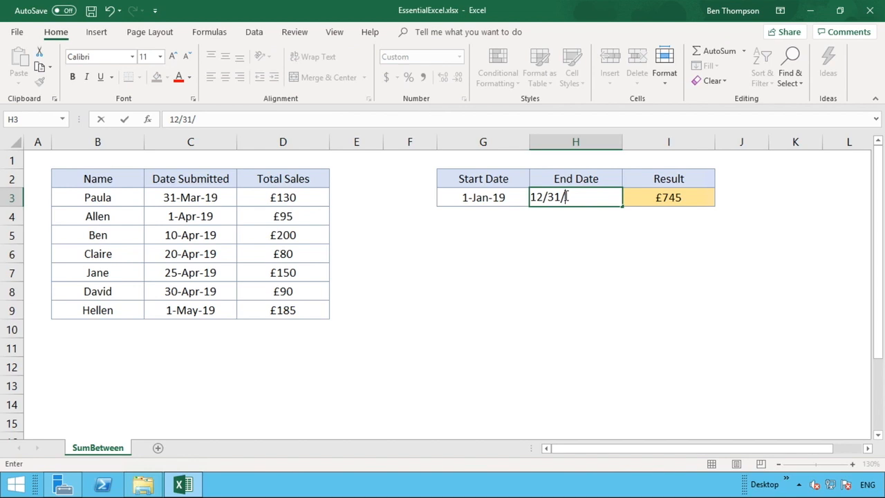
{"action": "type", "text": "2019"}
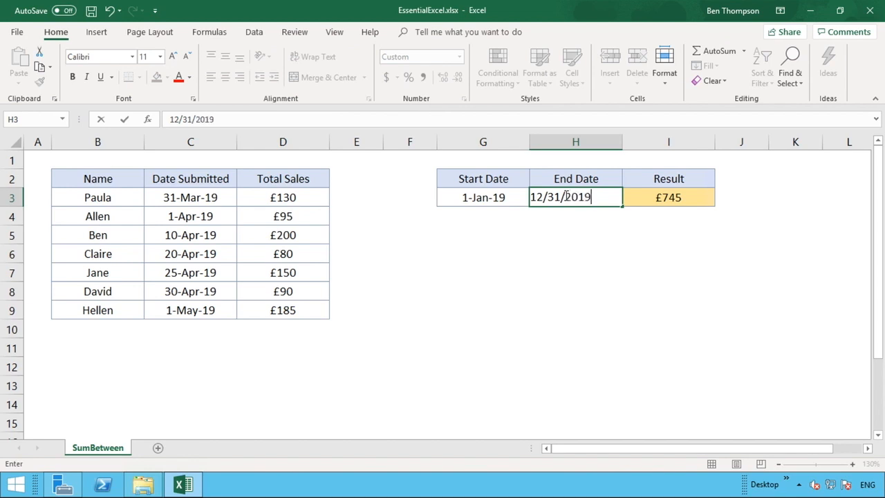
{"action": "key", "text": "Return"}
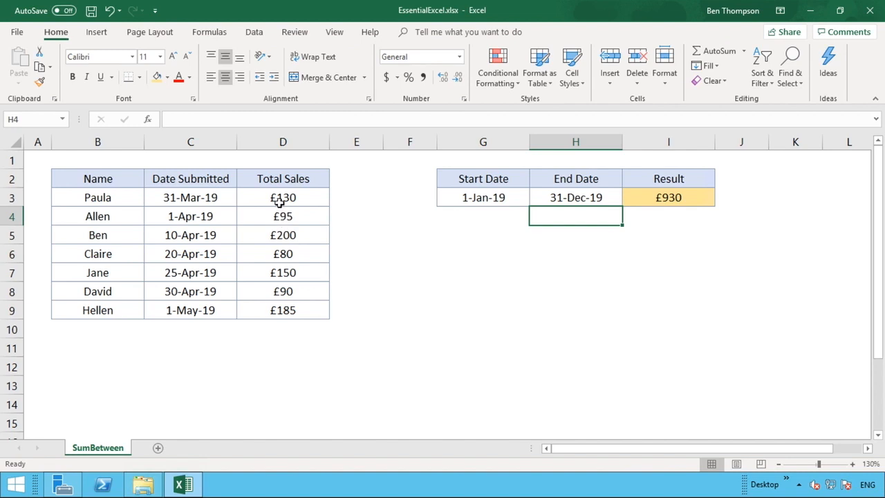
{"action": "left_click", "coordinate": [699, 198]}
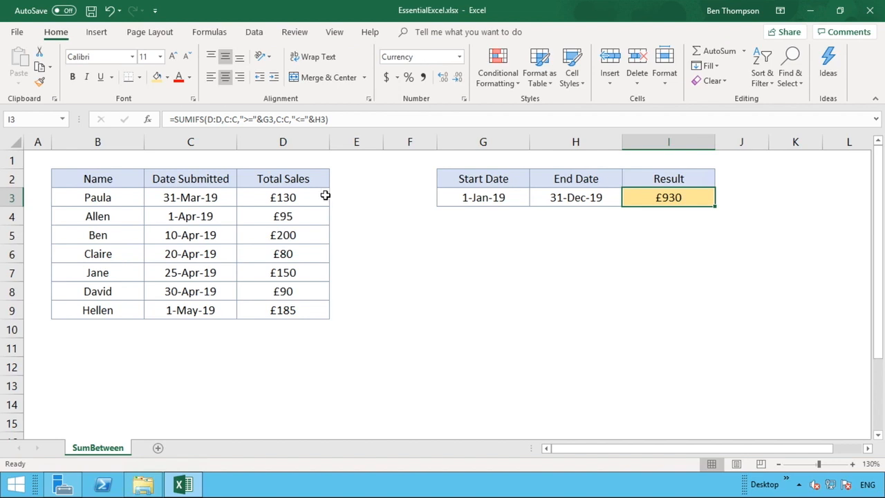
{"action": "left_click", "coordinate": [119, 180]}
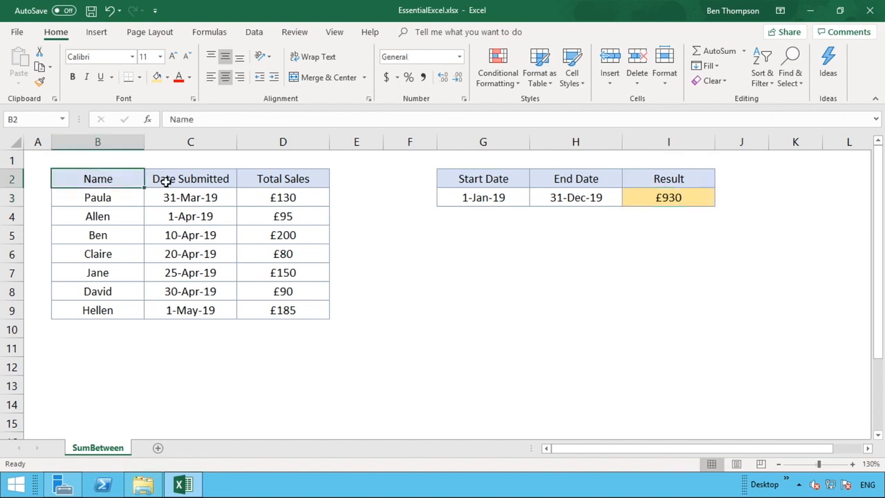
{"action": "left_click", "coordinate": [166, 181]}
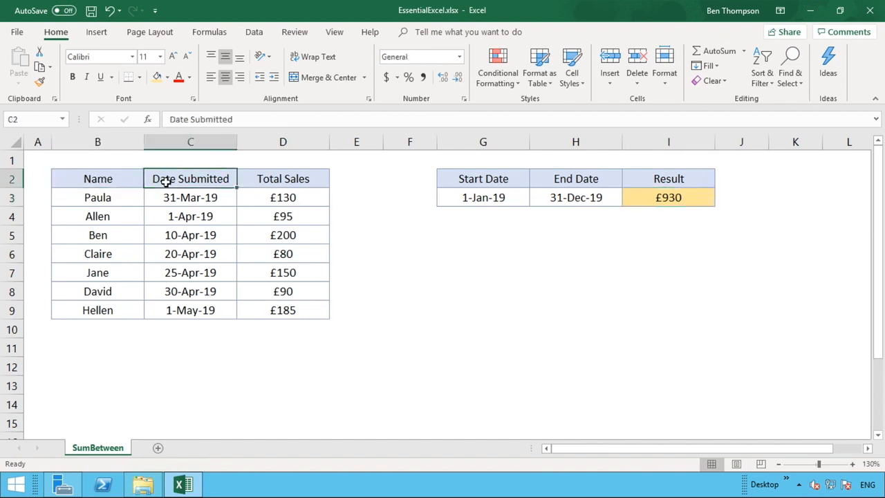
{"action": "left_click", "coordinate": [518, 178]}
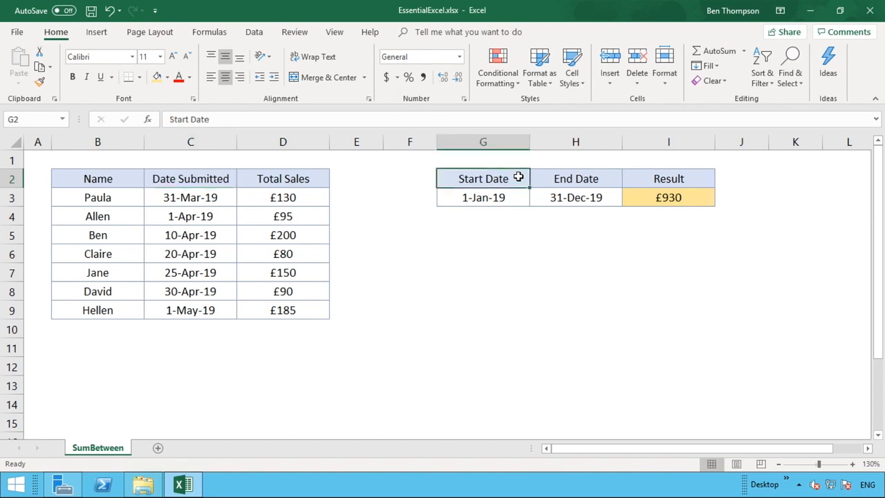